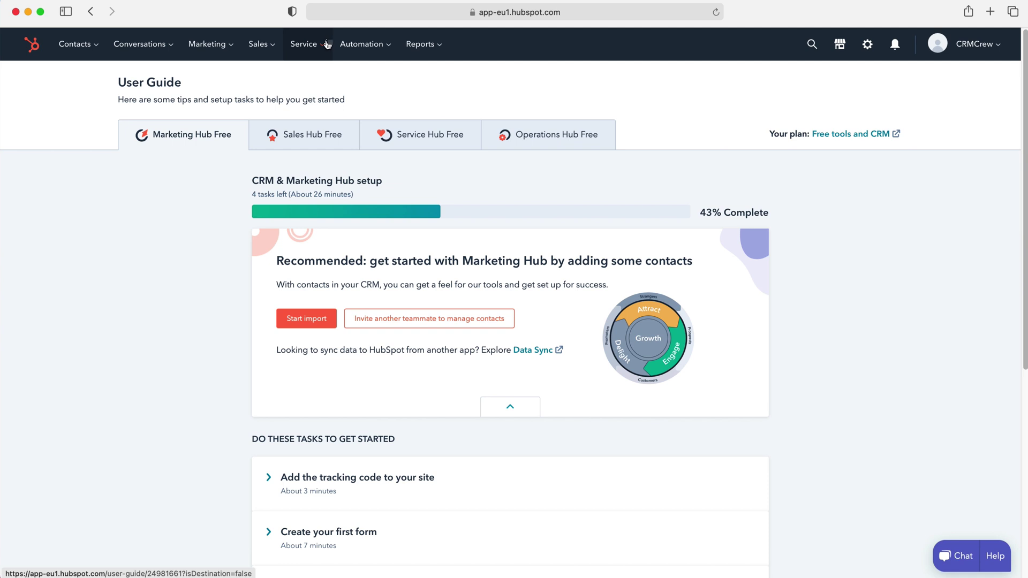
# Go to the Support Pipeline Tickets board from the Service menu and start a new ticket
pyautogui.click(327, 44)
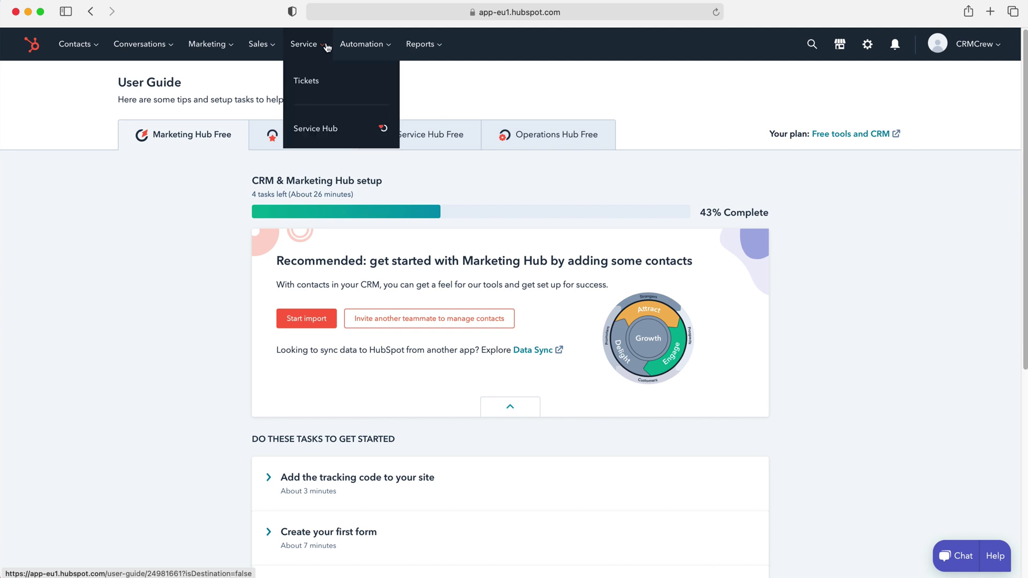
pyautogui.click(316, 85)
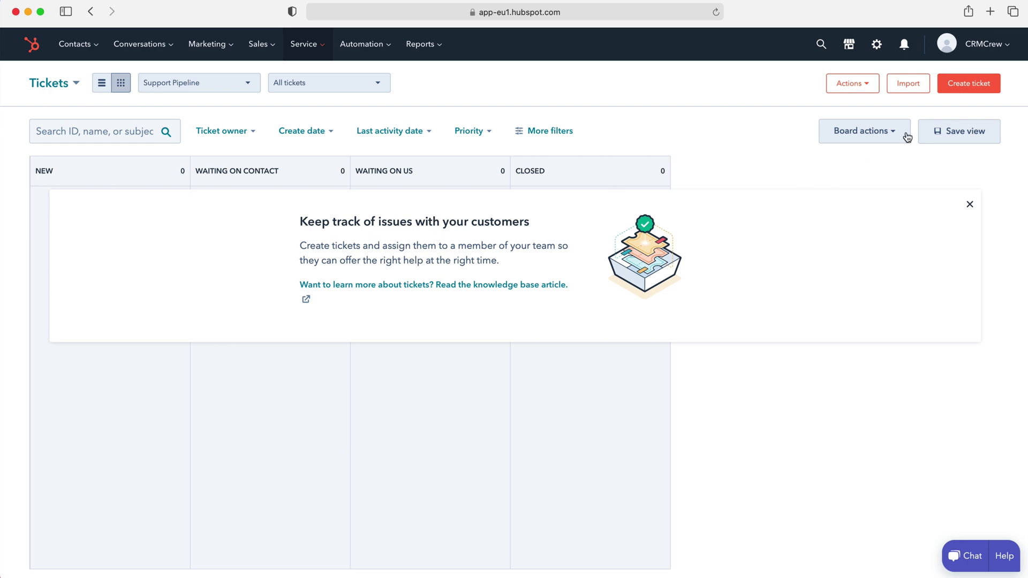
pyautogui.click(990, 85)
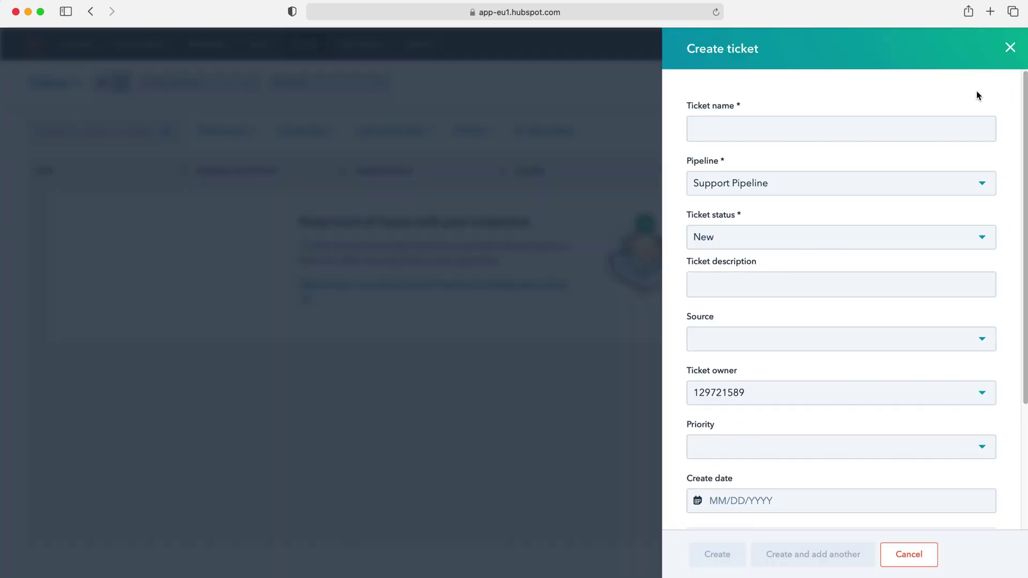
# Name the new ticket 'Test' and keep Support Pipeline as its pipeline
pyautogui.click(834, 132)
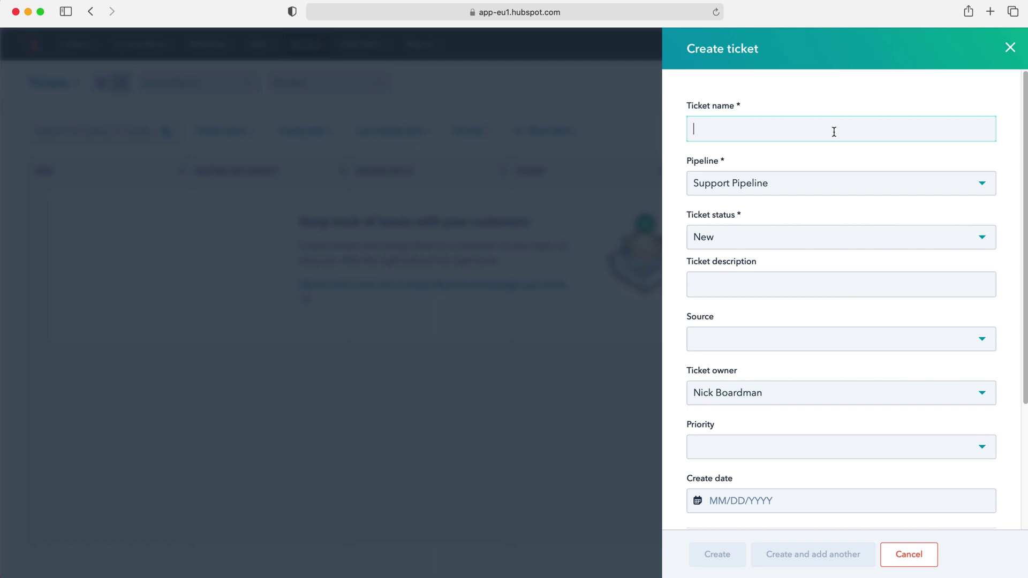
pyautogui.write('Test')
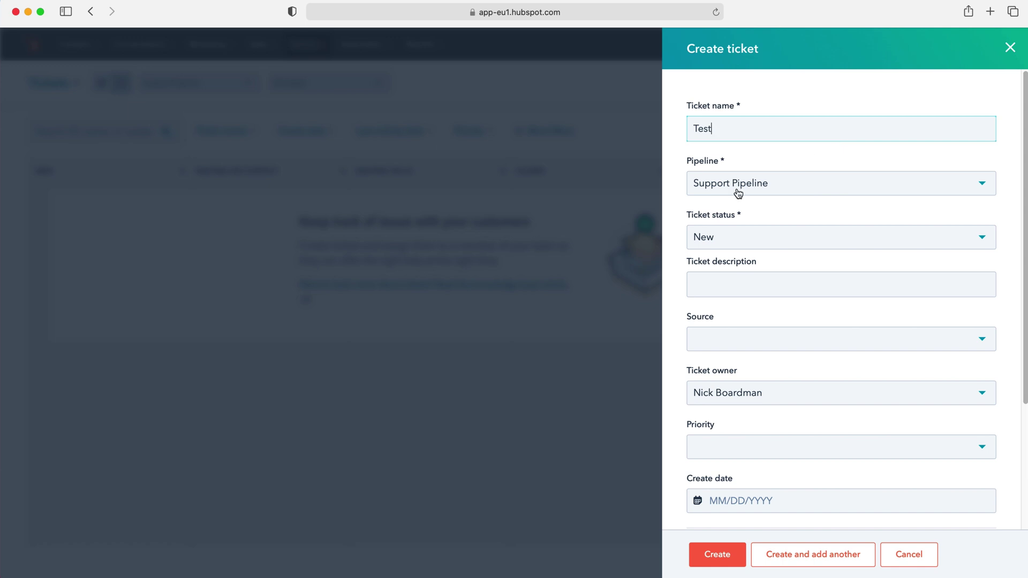
pyautogui.click(720, 157)
pyautogui.click(836, 184)
pyautogui.click(720, 162)
pyautogui.click(836, 183)
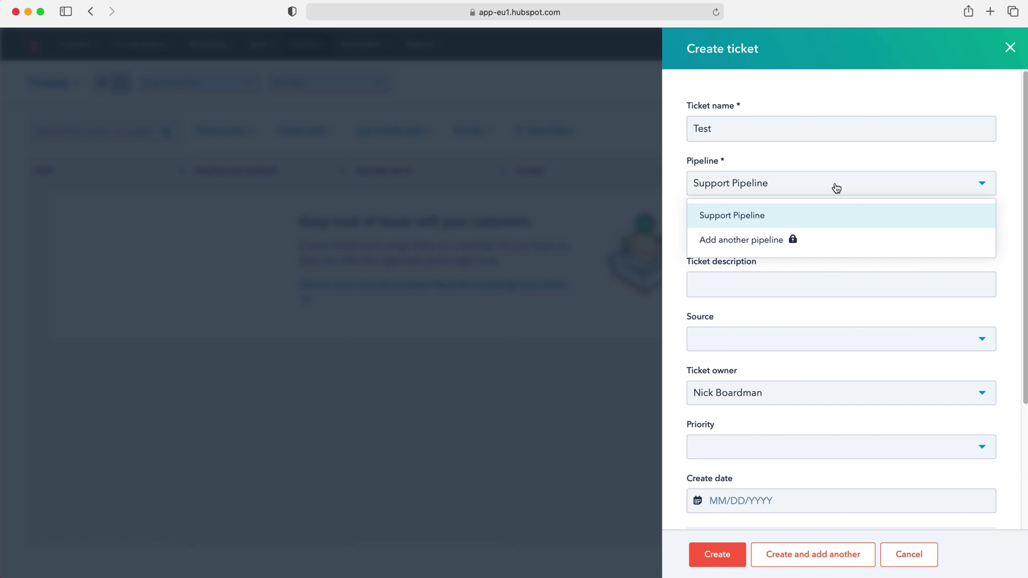
pyautogui.click(674, 190)
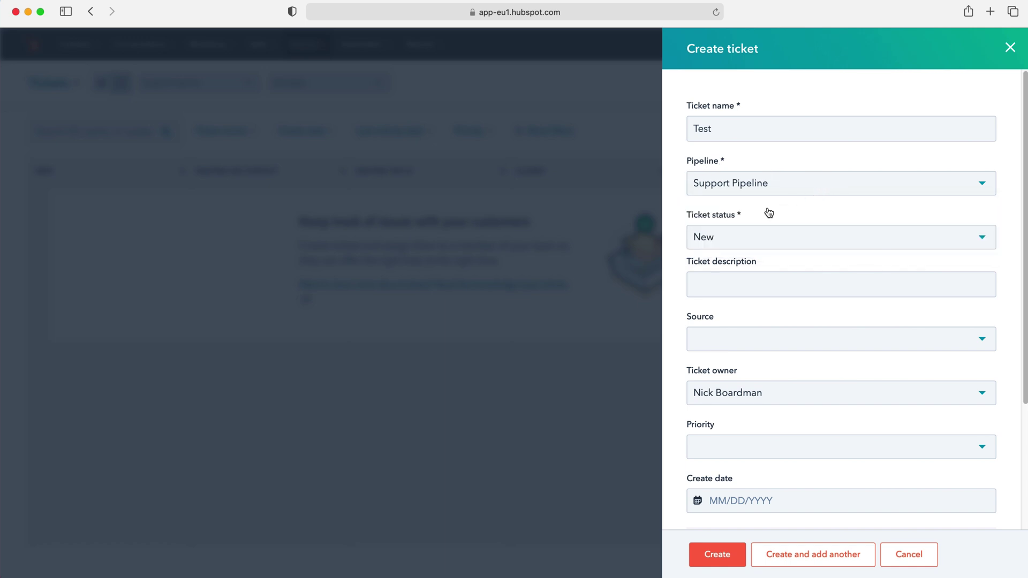
# Leave the ticket status at New and set the ticket source to Phone
pyautogui.click(807, 236)
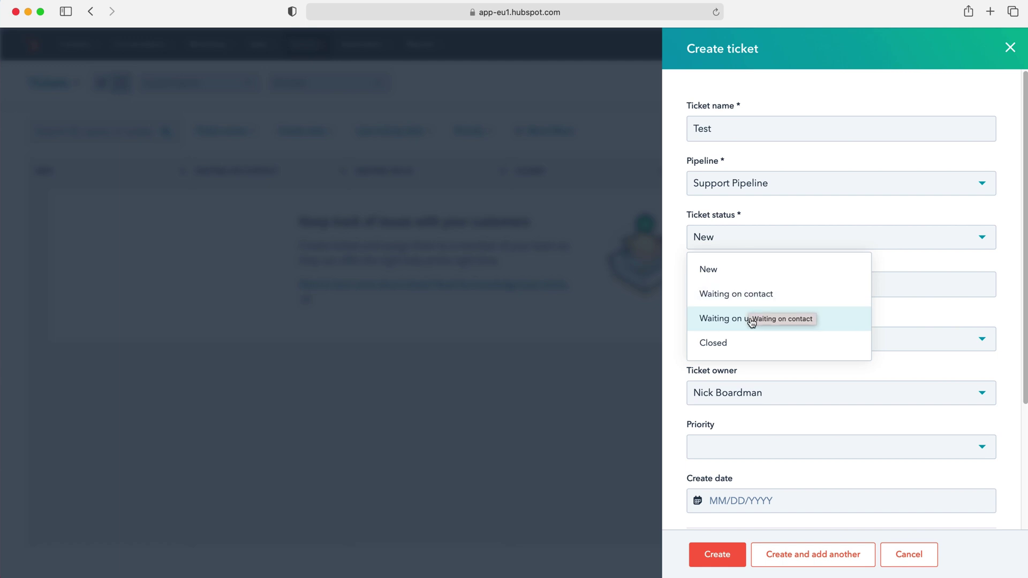
pyautogui.click(678, 242)
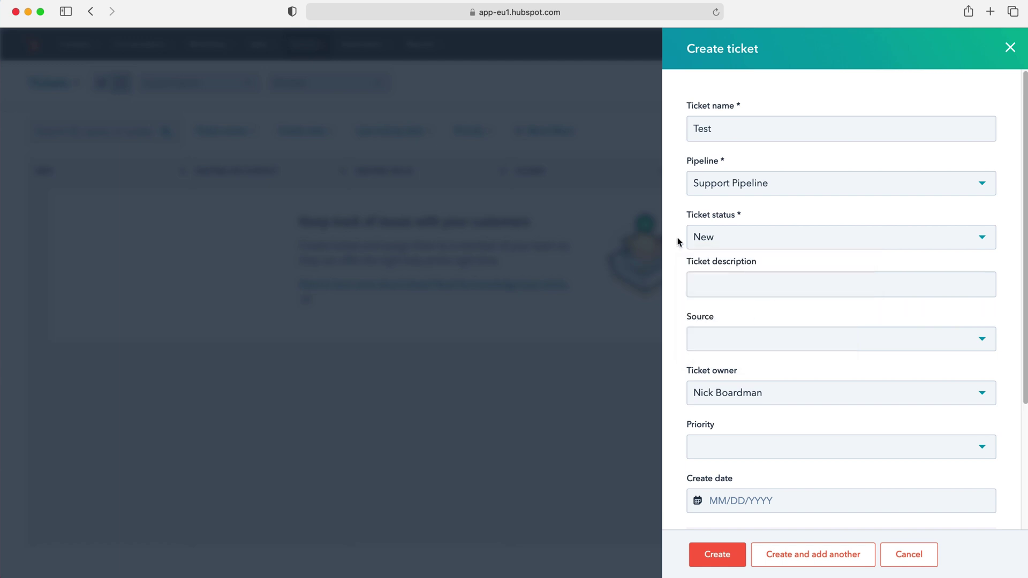
pyautogui.click(733, 288)
pyautogui.click(757, 341)
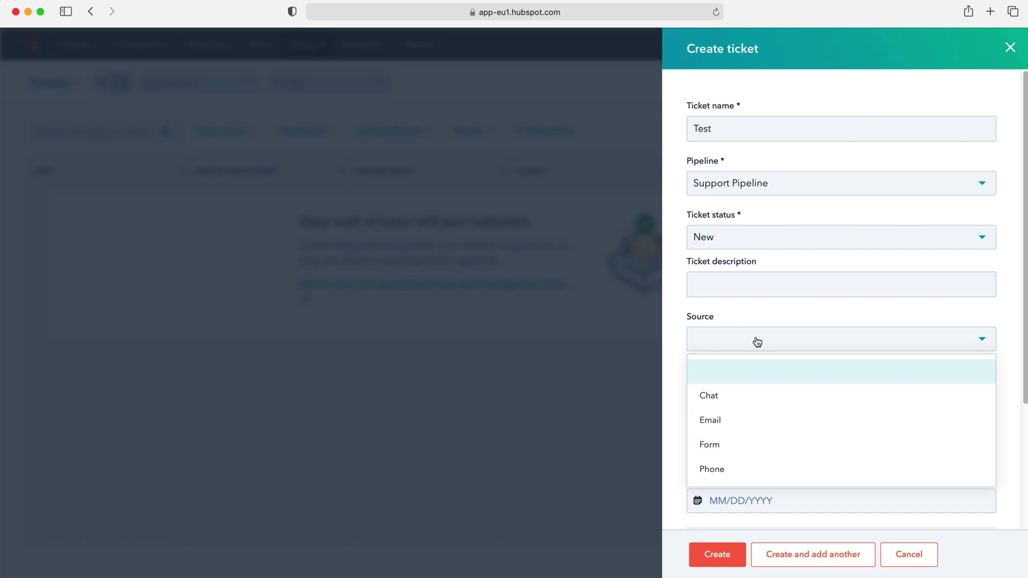
pyautogui.click(744, 467)
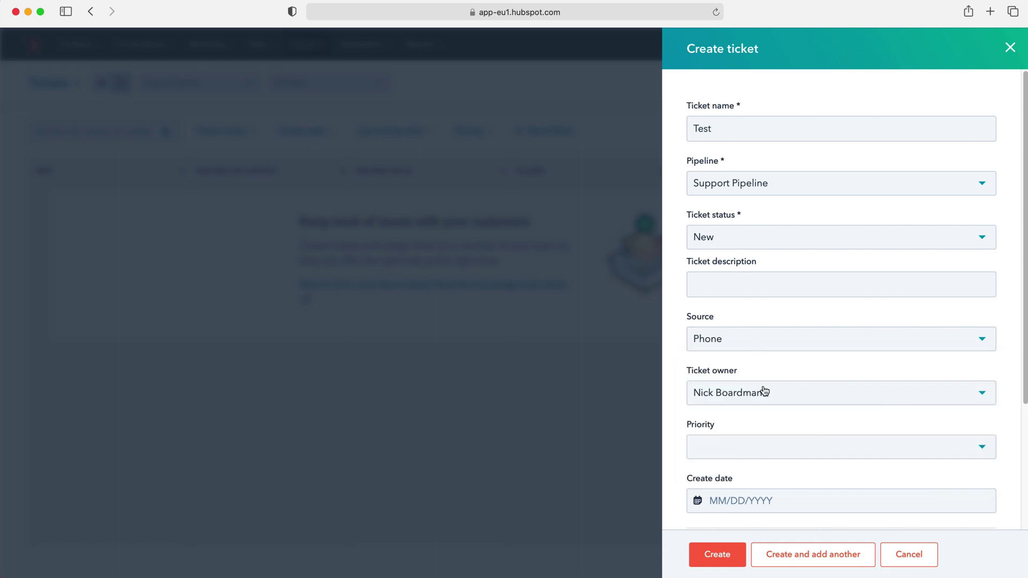
# Keep the current ticket owner, set priority to High and create date to 09/08/2021
pyautogui.click(769, 396)
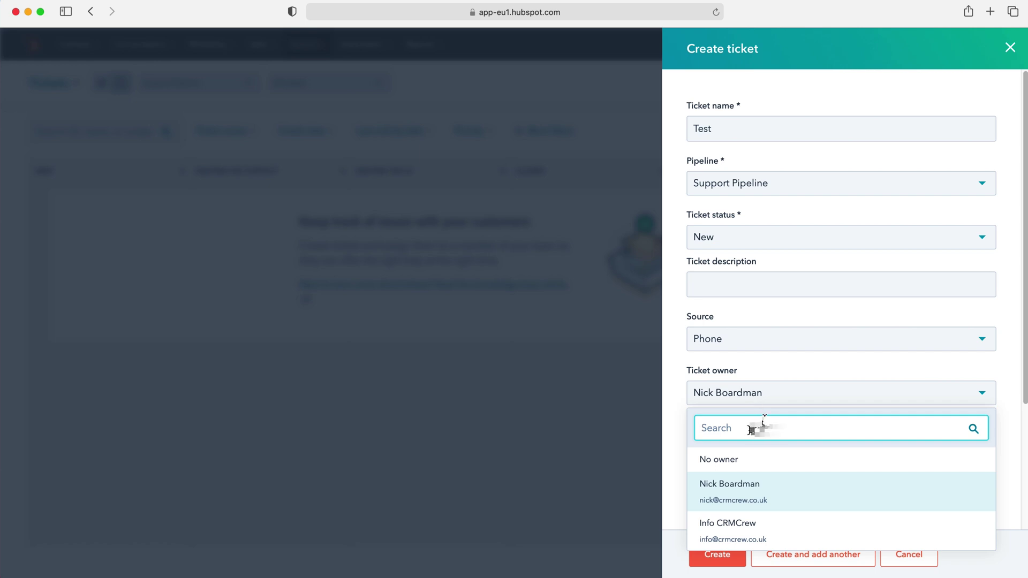
pyautogui.click(691, 378)
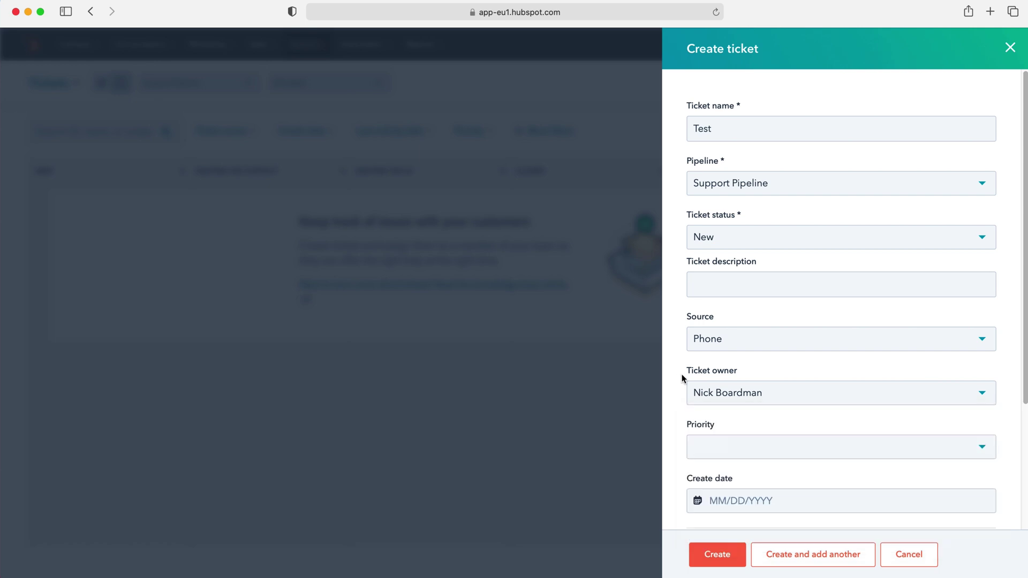
pyautogui.click(755, 443)
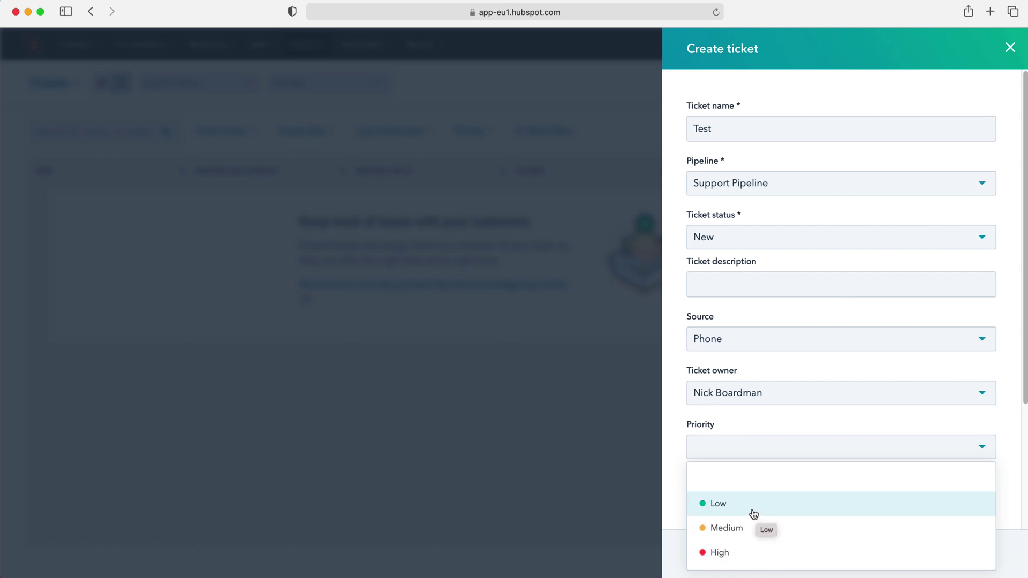
pyautogui.click(729, 557)
pyautogui.click(737, 495)
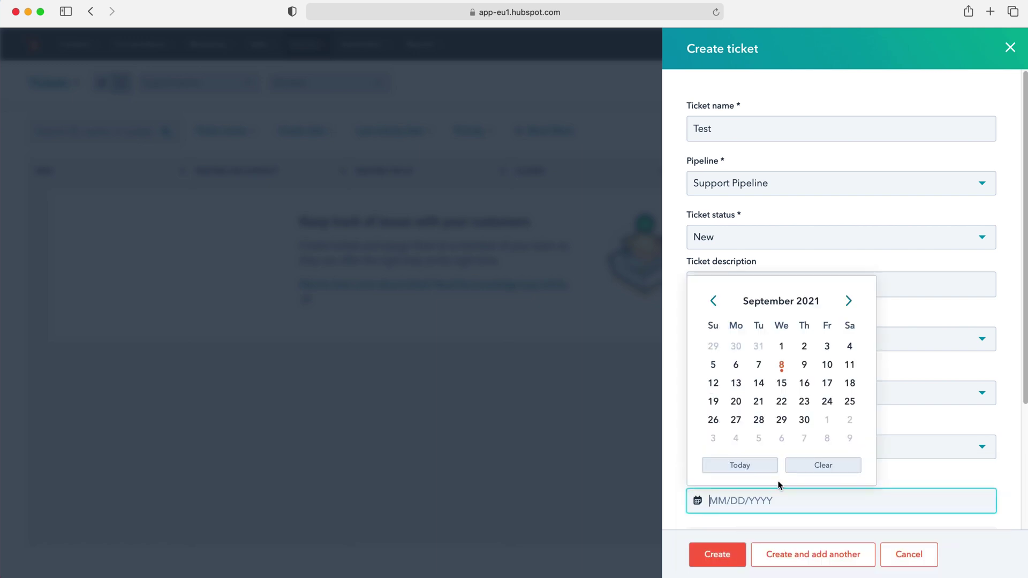
pyautogui.click(782, 366)
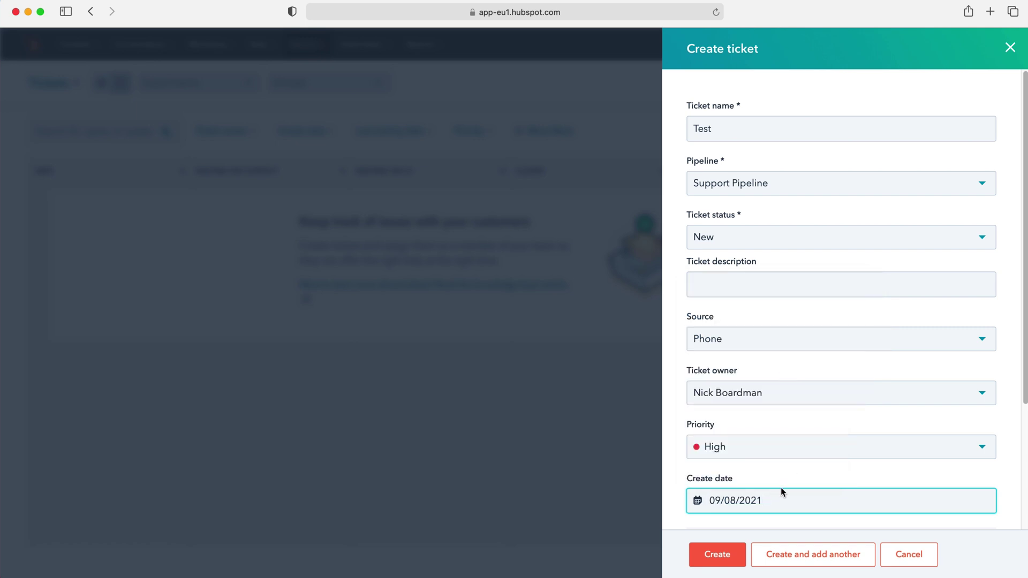
pyautogui.scroll(-2, 781, 488)
# Associate the company HubSpot, Inc. with the ticket, without adding its timeline activity
pyautogui.scroll(-2, 781, 489)
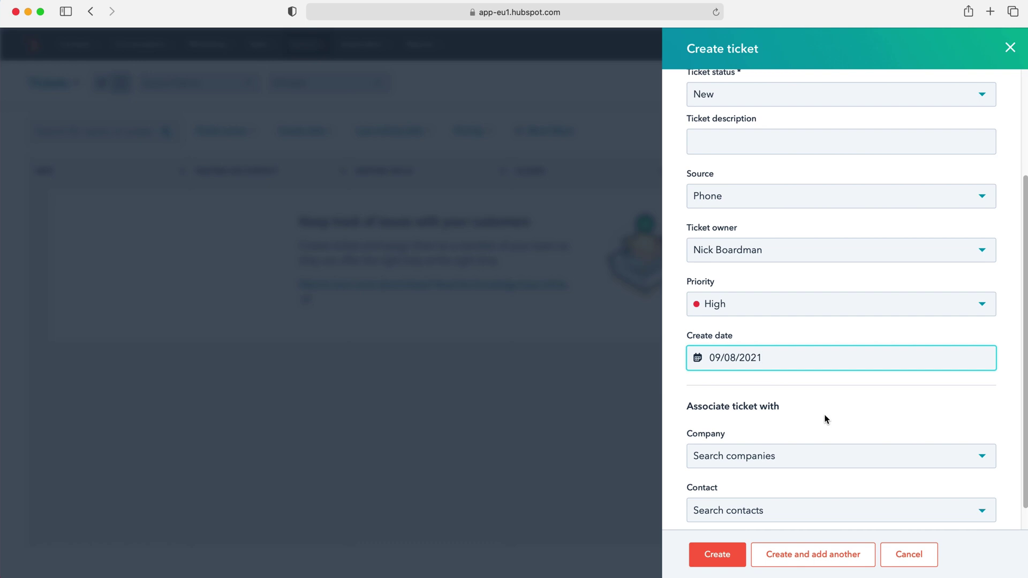
pyautogui.scroll(-1, 828, 417)
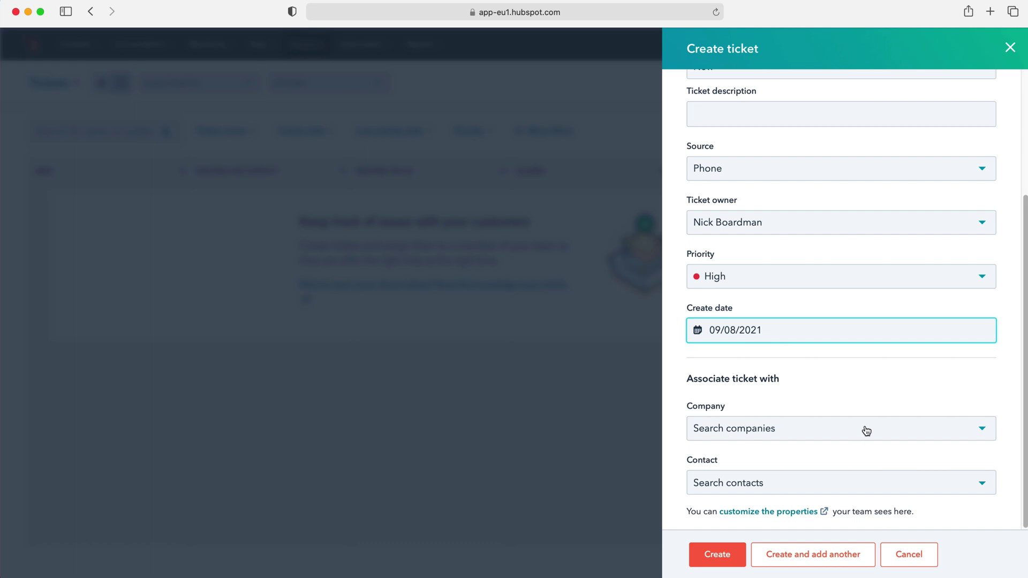
pyautogui.click(845, 429)
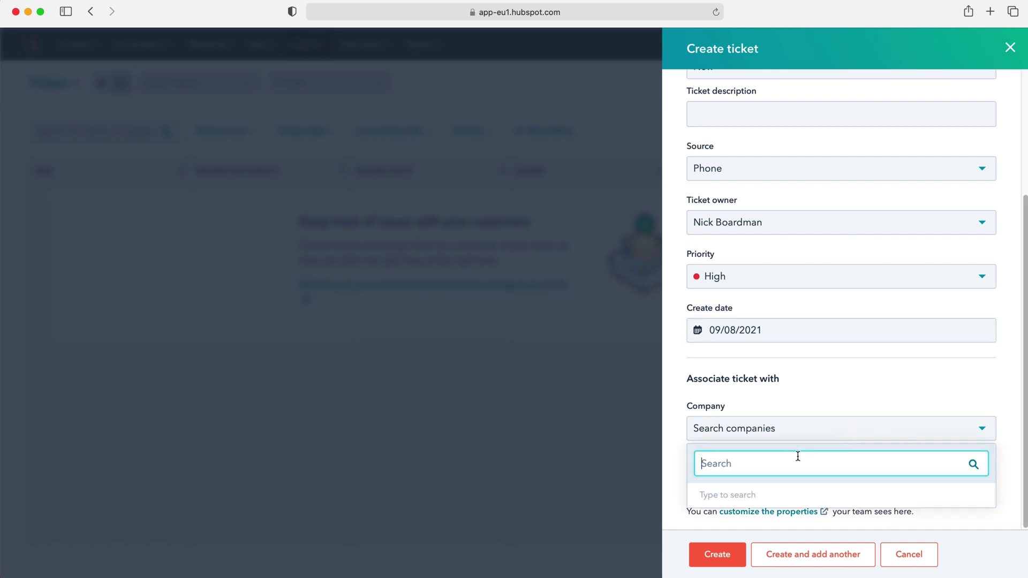
pyautogui.write('hubspot')
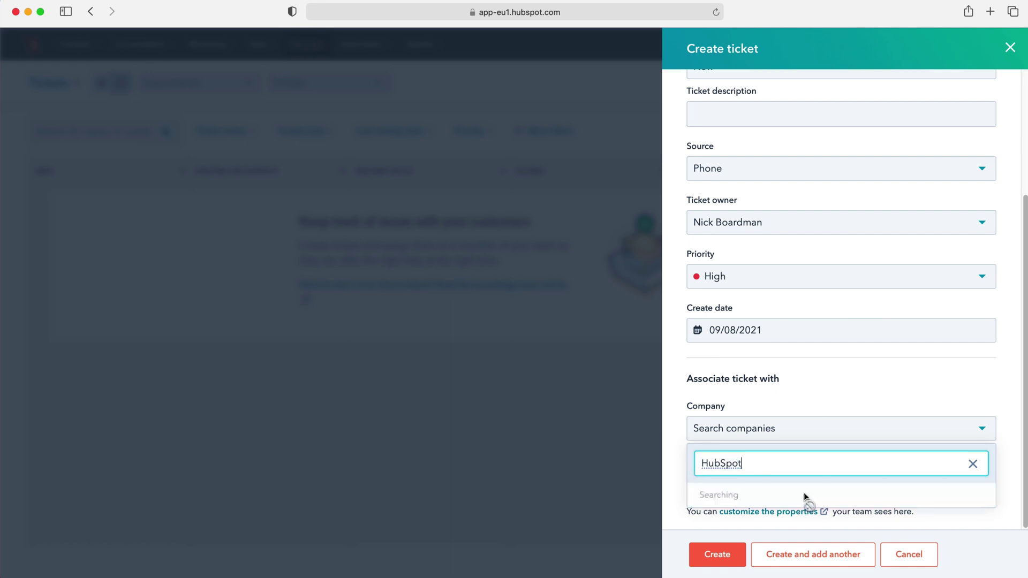
pyautogui.click(802, 495)
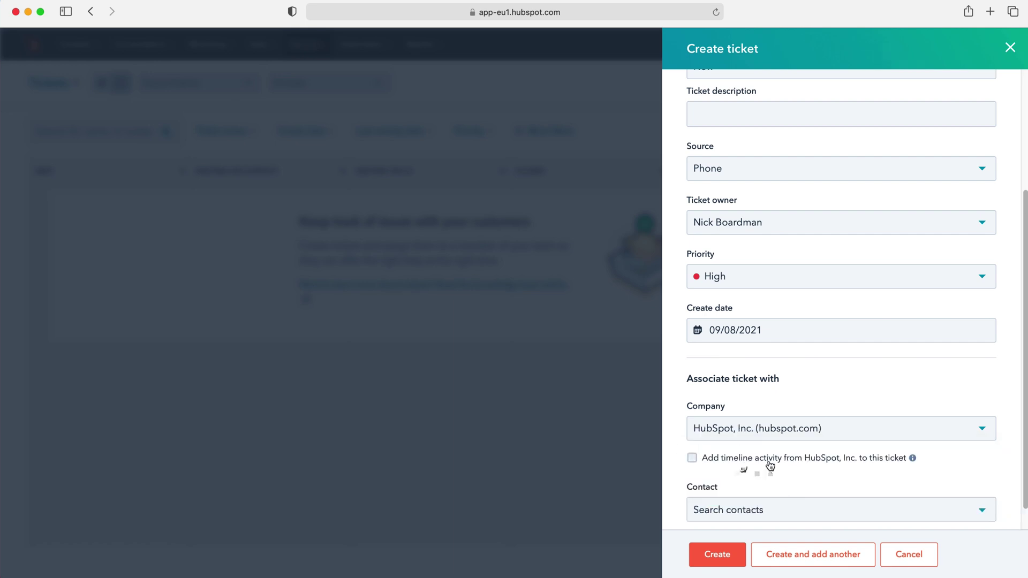
pyautogui.scroll(-1, 797, 465)
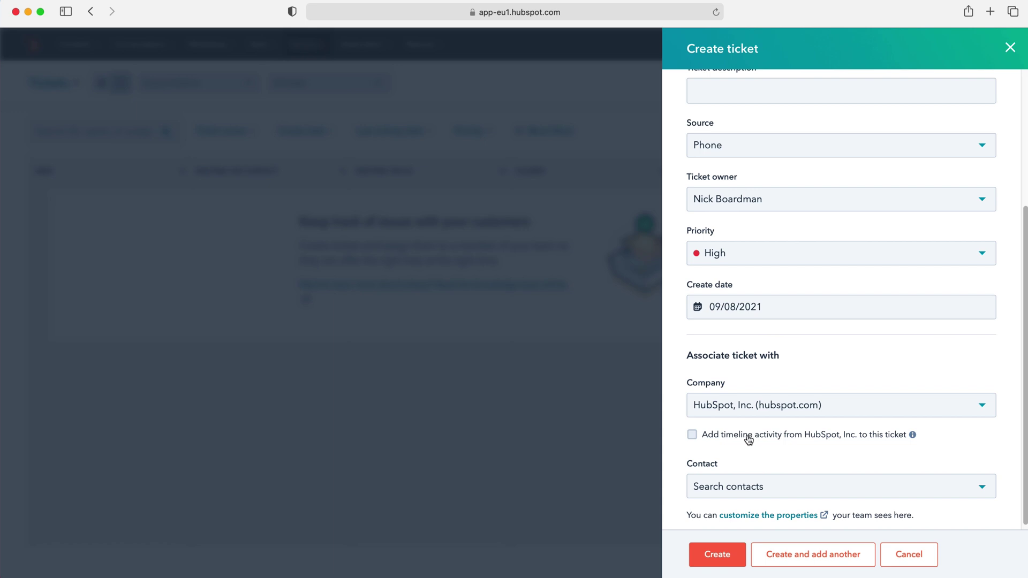
pyautogui.click(706, 439)
pyautogui.scroll(-1, 843, 444)
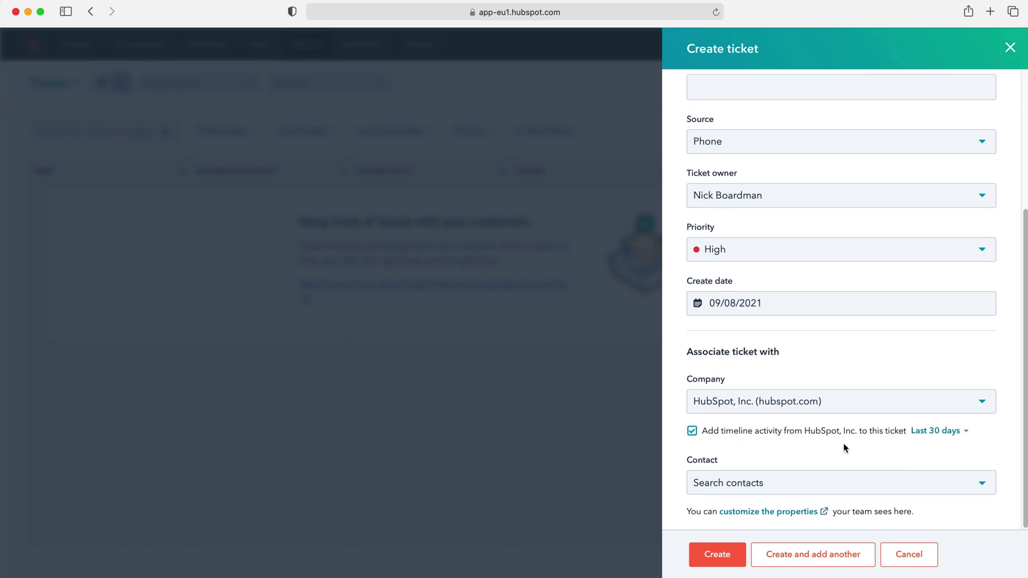
pyautogui.click(949, 431)
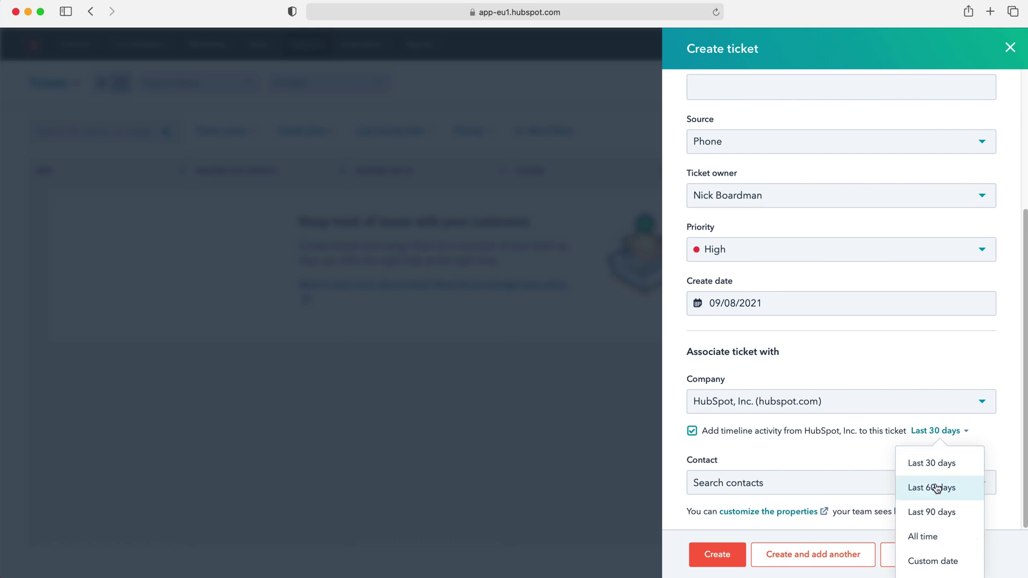
pyautogui.click(771, 433)
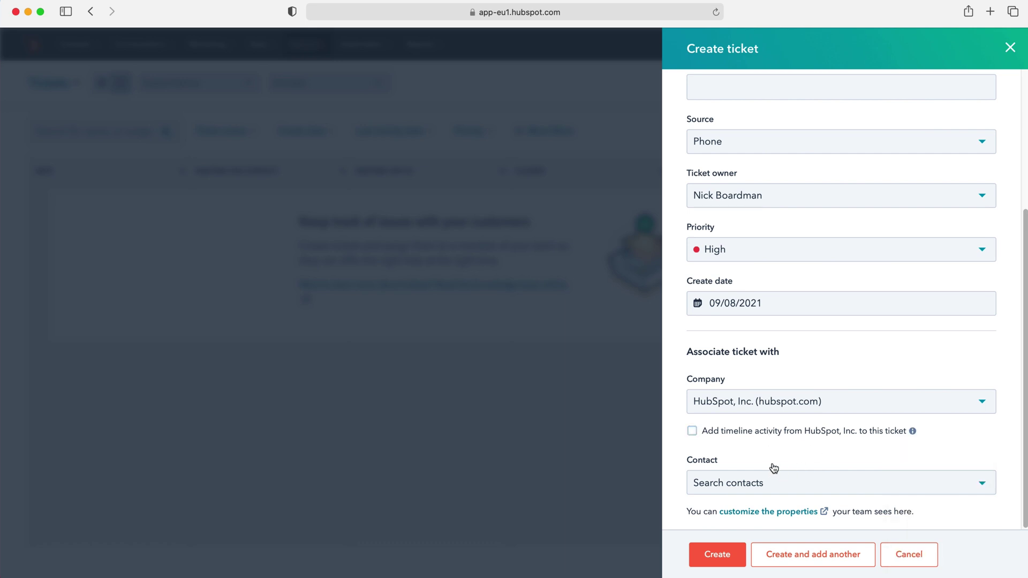
# Search for and associate the sample contact with the ticket
pyautogui.click(768, 484)
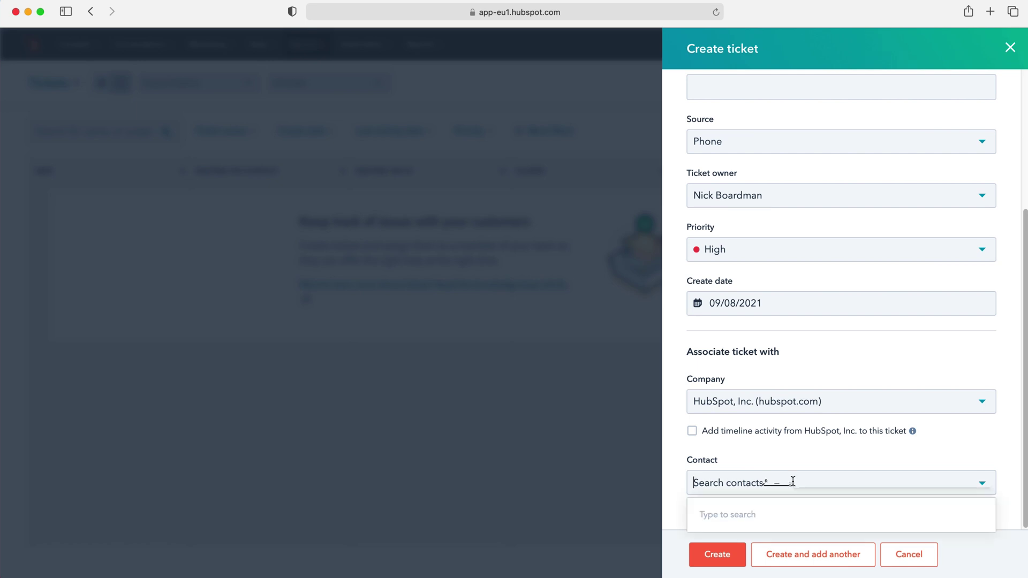
pyautogui.write('brian')
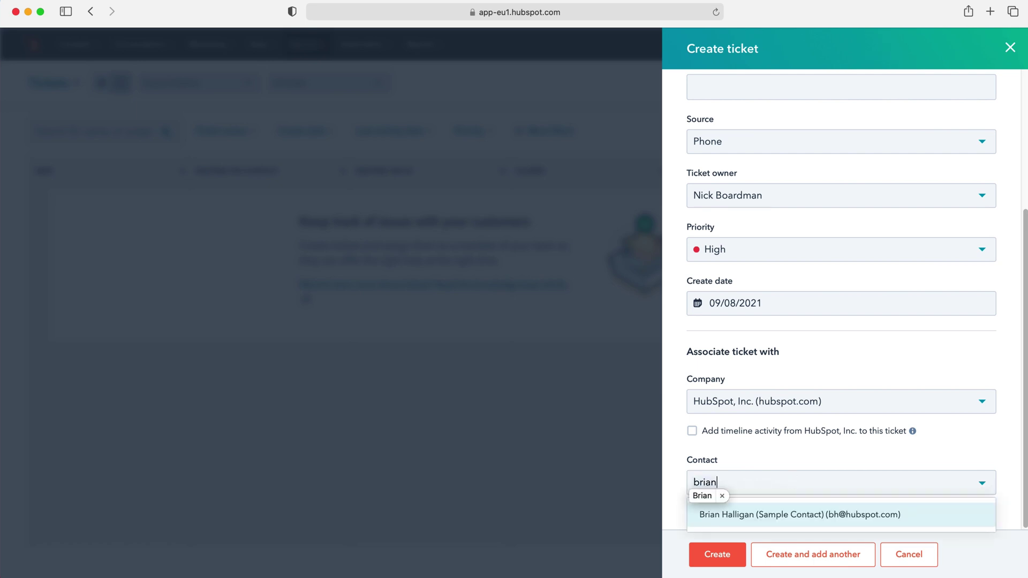
pyautogui.press('Return')
pyautogui.click(976, 462)
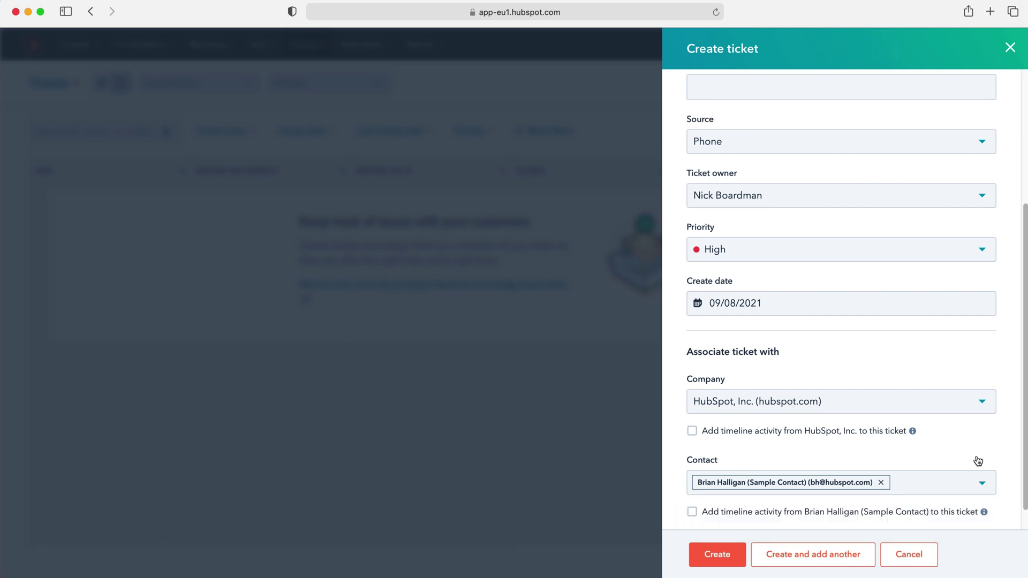
pyautogui.scroll(-1, 821, 487)
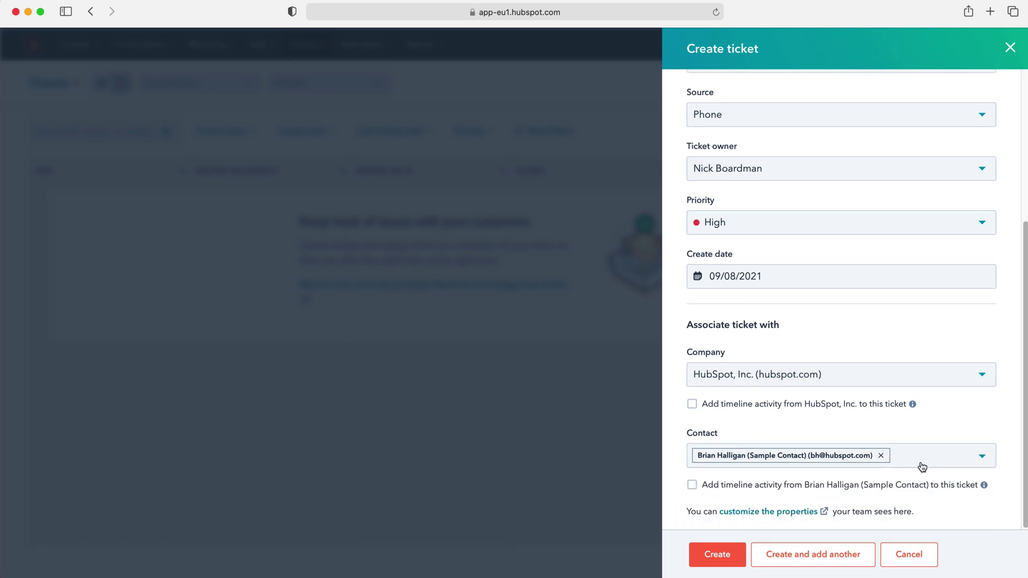
pyautogui.scroll(5, 921, 469)
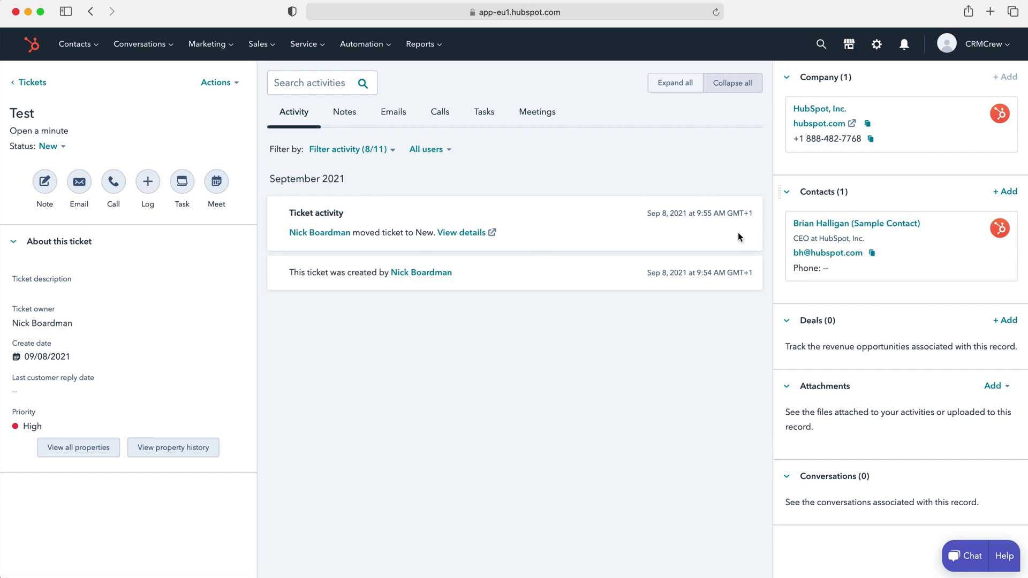
# Return from the Test ticket record to the Support Pipeline tickets board
pyautogui.click(33, 85)
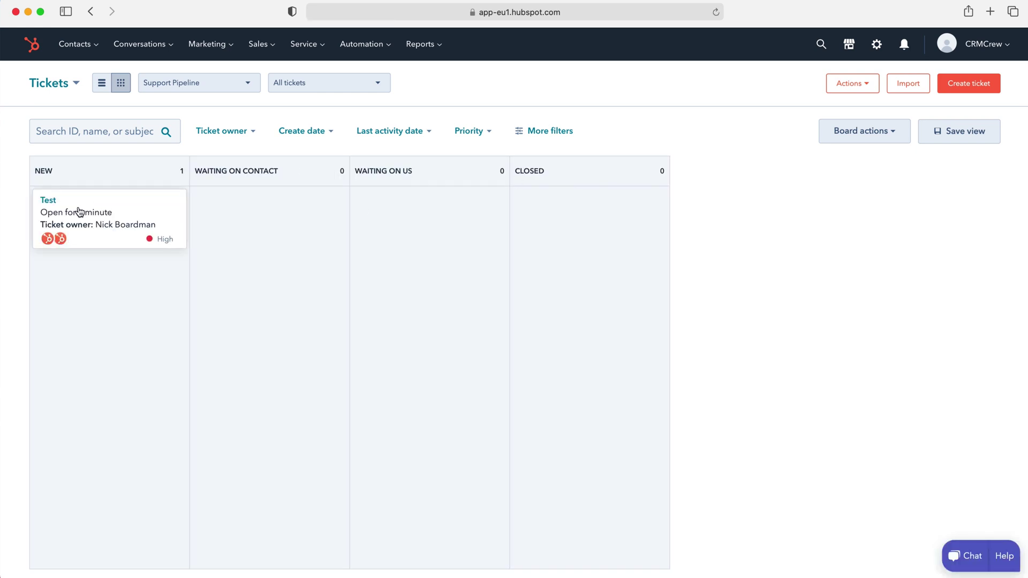
# Drag the Test ticket card from the New column into the Closed column
pyautogui.moveTo(105, 212); pyautogui.dragTo(574, 212)
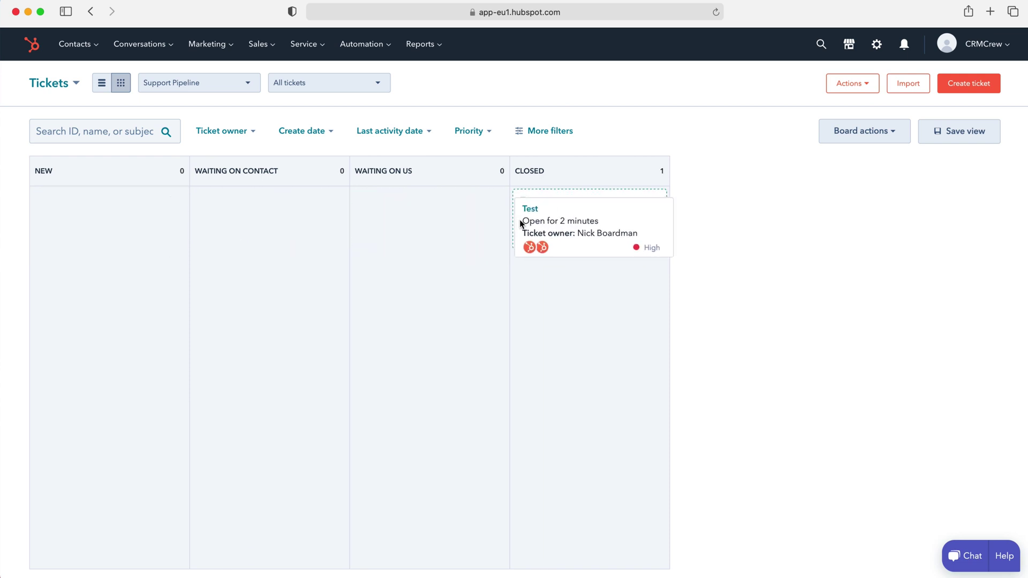